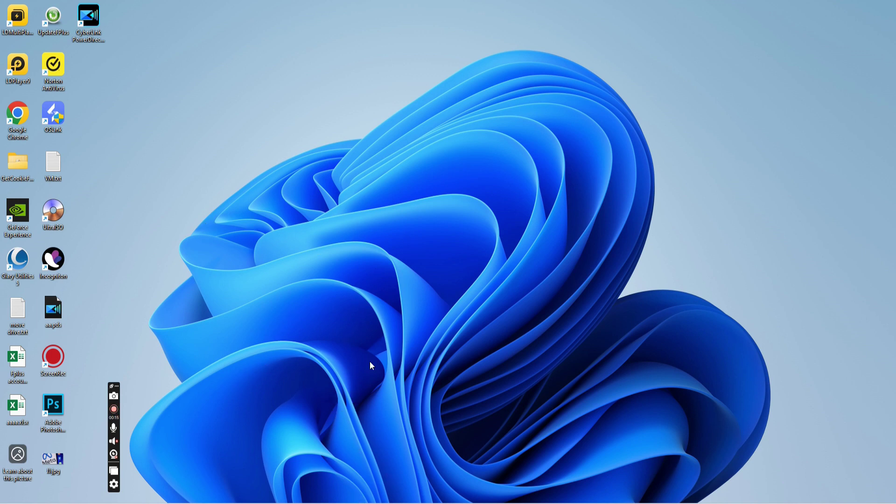
# View the drives listed under This PC in the open File Explorer window, then minimize the window.
pyautogui.moveTo(299, 495)
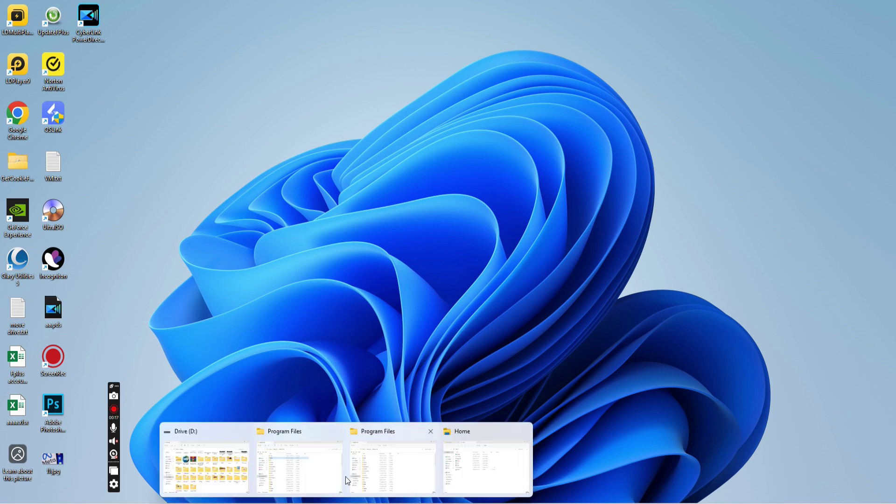
pyautogui.click(485, 473)
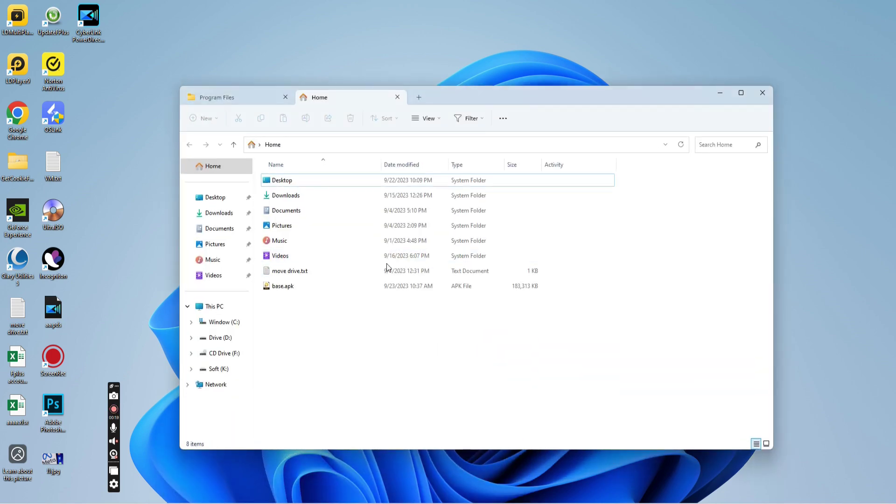
pyautogui.click(216, 310)
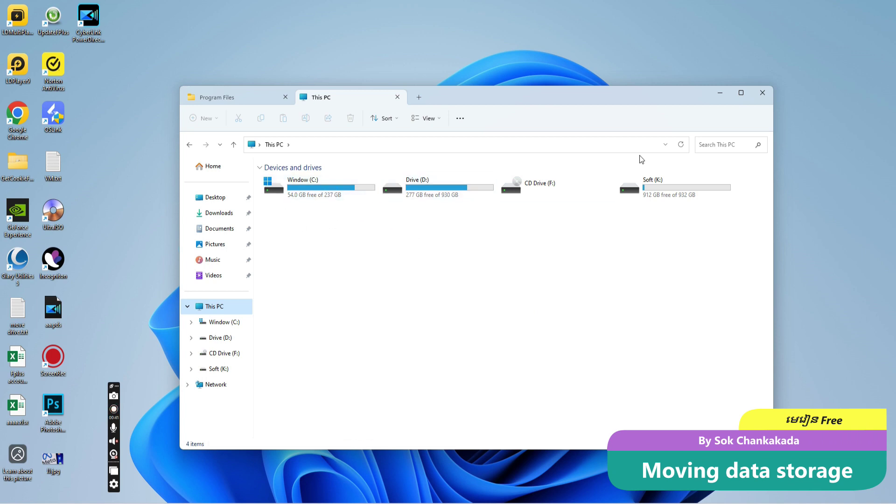
pyautogui.click(719, 94)
# Refresh the desktop and briefly check the command notes in move drive.txt, minimizing them again.
pyautogui.rightClick(268, 204)
pyautogui.click(300, 247)
pyautogui.click(686, 494)
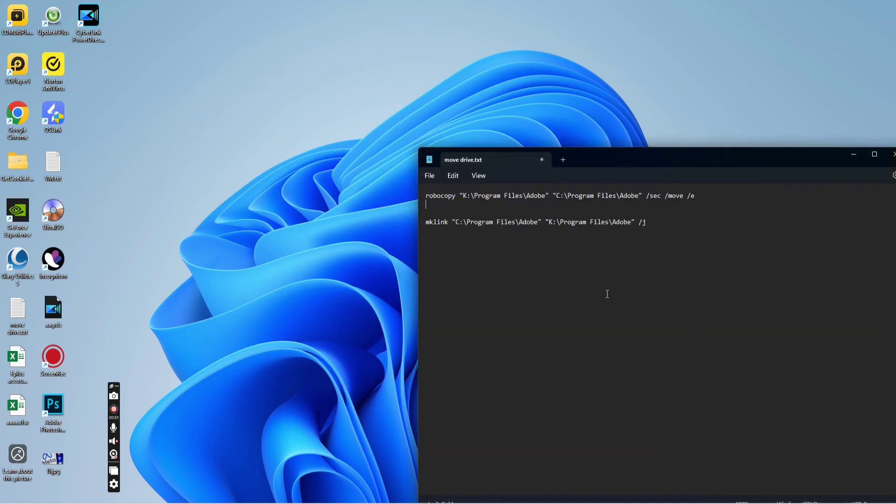
pyautogui.click(852, 155)
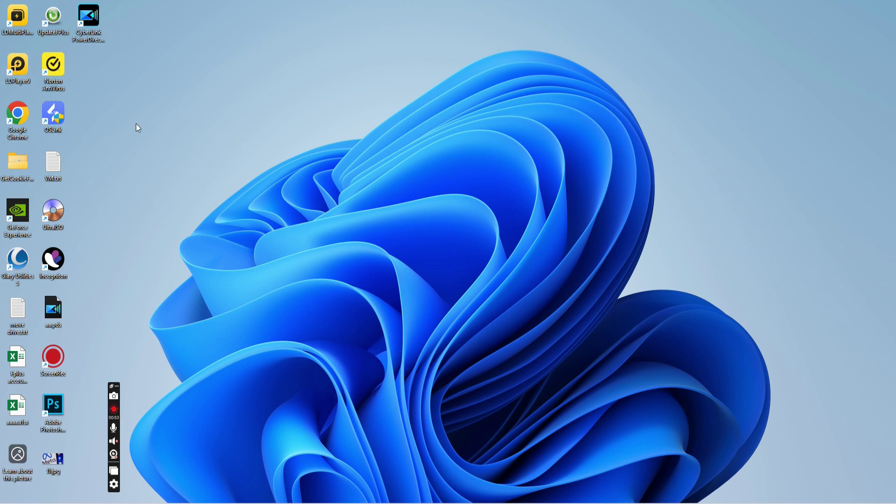
# Launch CyberLink PowerDirector into its Timeline Video Editor to check that it runs, then close it.
pyautogui.doubleClick(89, 21)
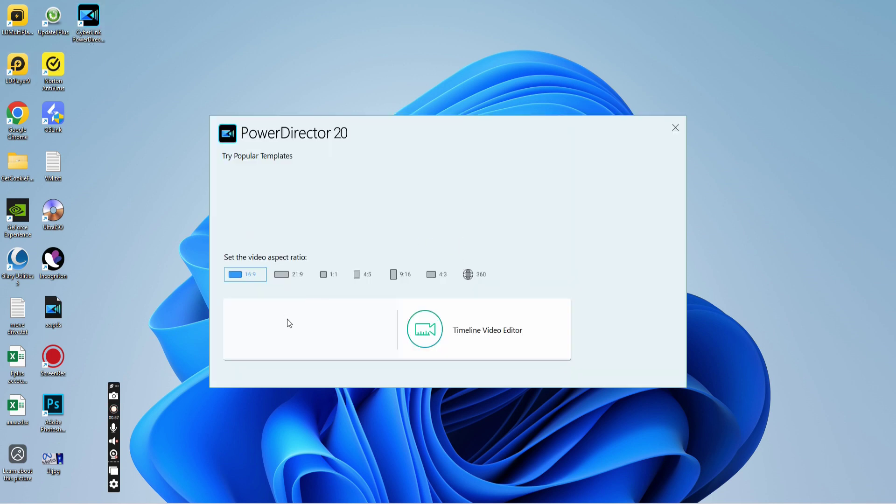
pyautogui.click(468, 335)
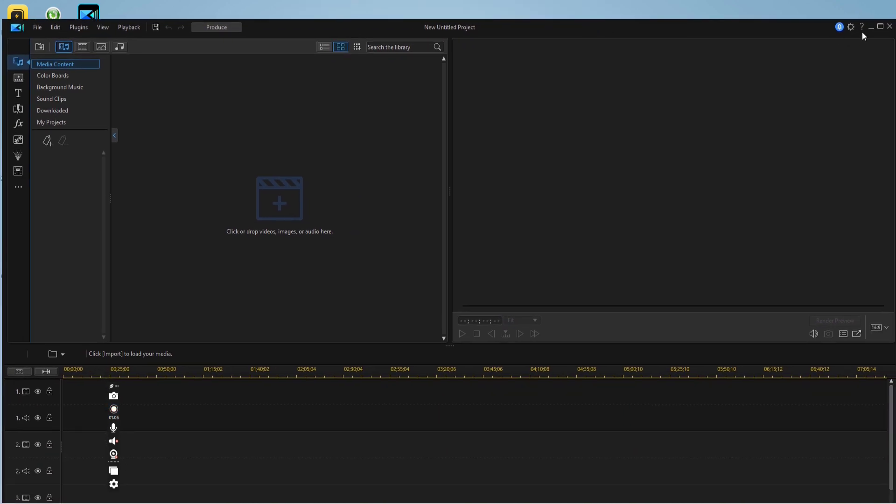
pyautogui.click(889, 27)
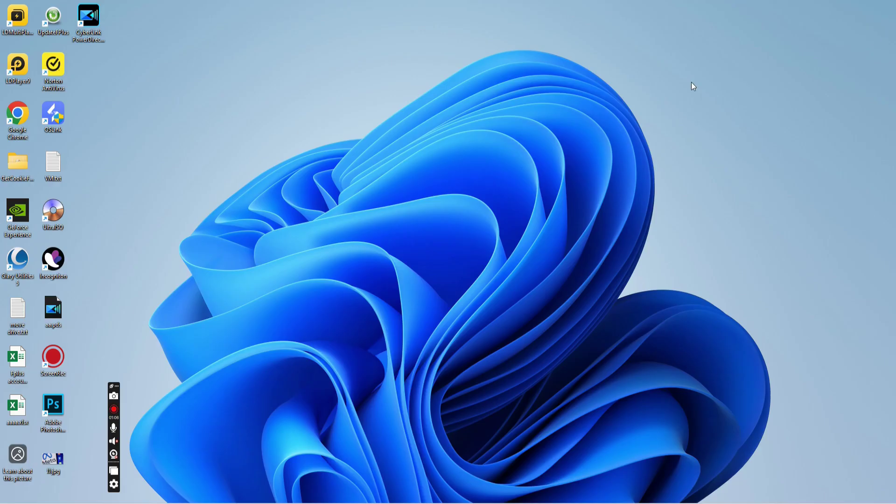
# Open the file location of the PowerDirector desktop shortcut and go up to the C: drive's Program Files folder.
pyautogui.rightClick(88, 16)
pyautogui.click(139, 82)
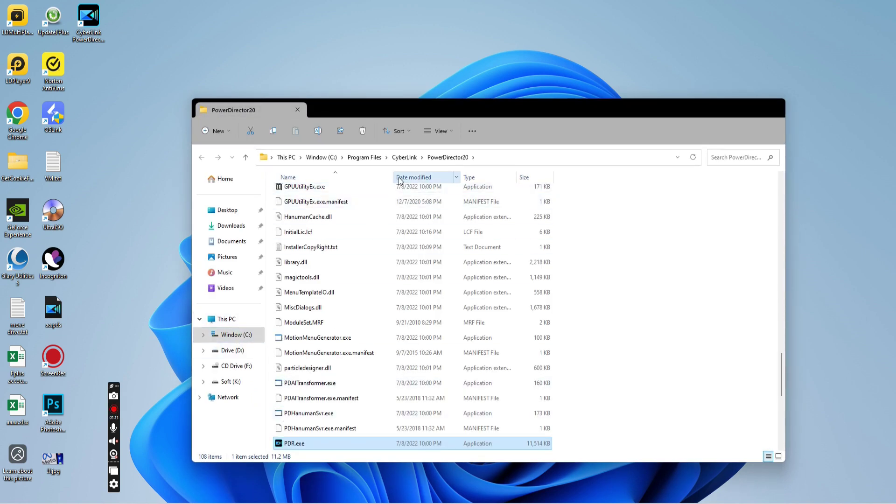
pyautogui.click(365, 157)
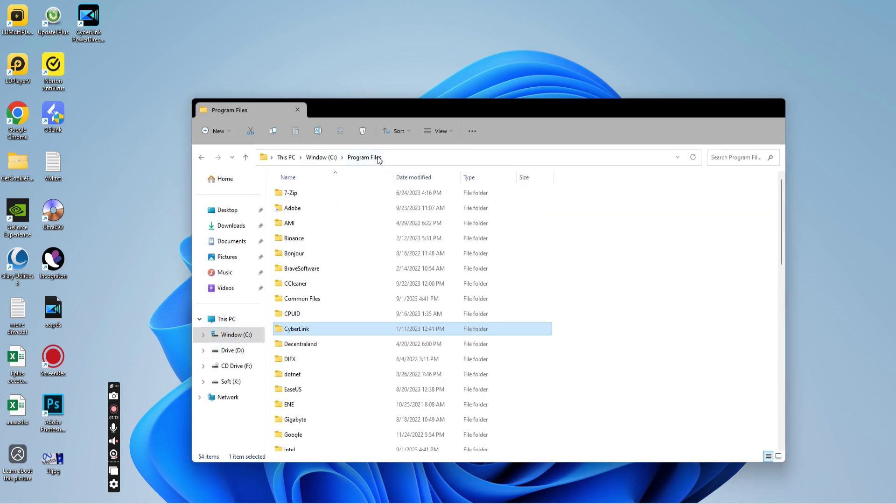
pyautogui.moveTo(304, 332)
# Check the contents of Program Files on the Soft (K:) drive, then return to C:\Program Files.
pyautogui.click(231, 381)
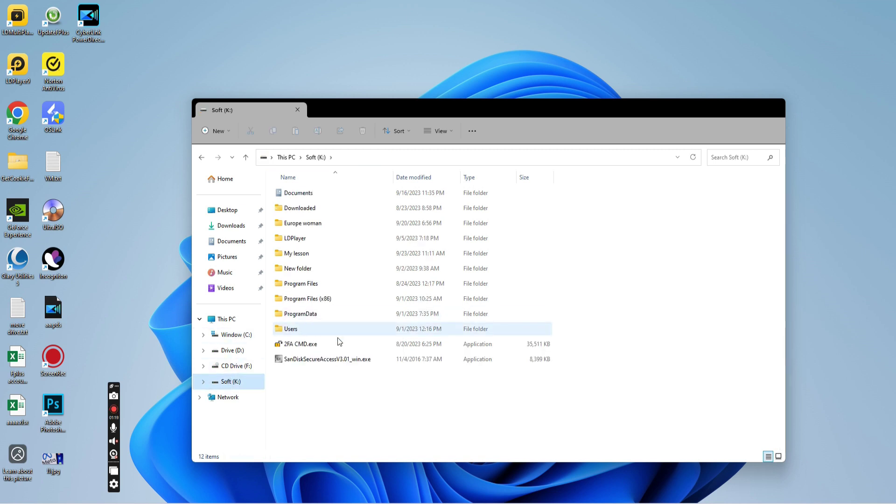
pyautogui.click(314, 286)
pyautogui.doubleClick(314, 284)
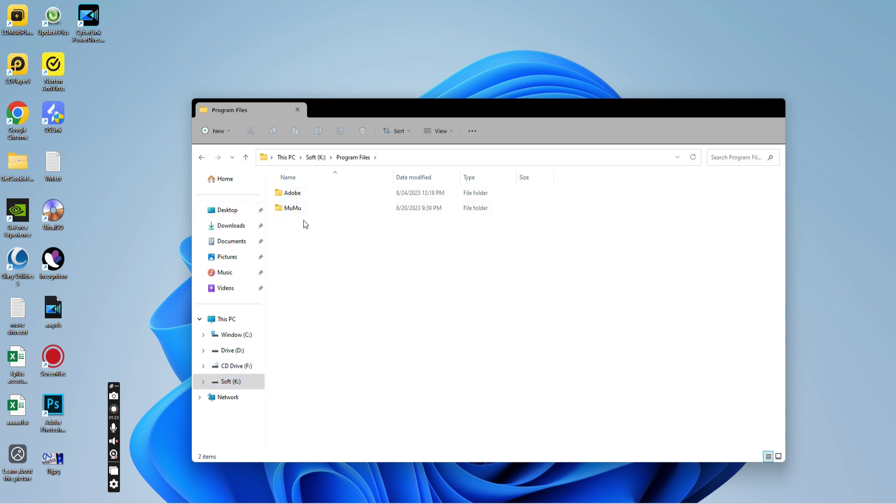
pyautogui.click(201, 157)
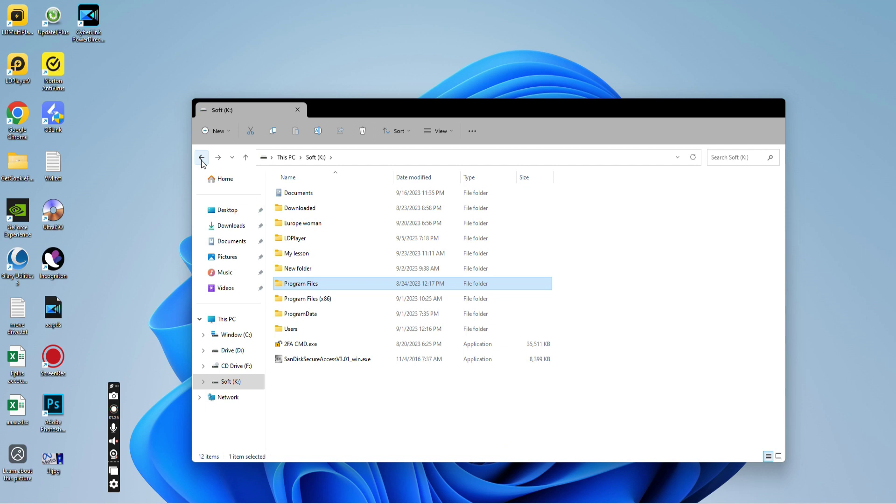
pyautogui.click(202, 158)
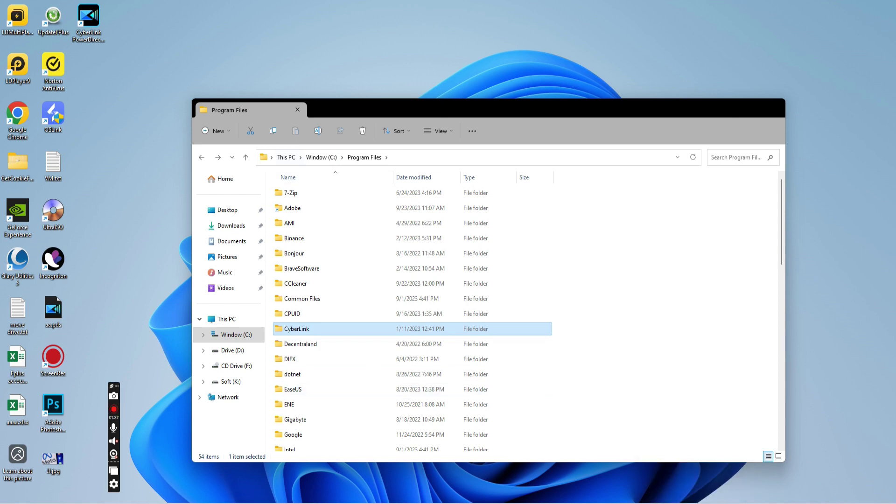
# Bring back the move drive.txt notes and arrange them beside the Program Files window.
pyautogui.click(672, 496)
pyautogui.moveTo(634, 170); pyautogui.dragTo(532, 112)
pyautogui.moveTo(387, 109); pyautogui.dragTo(238, 84)
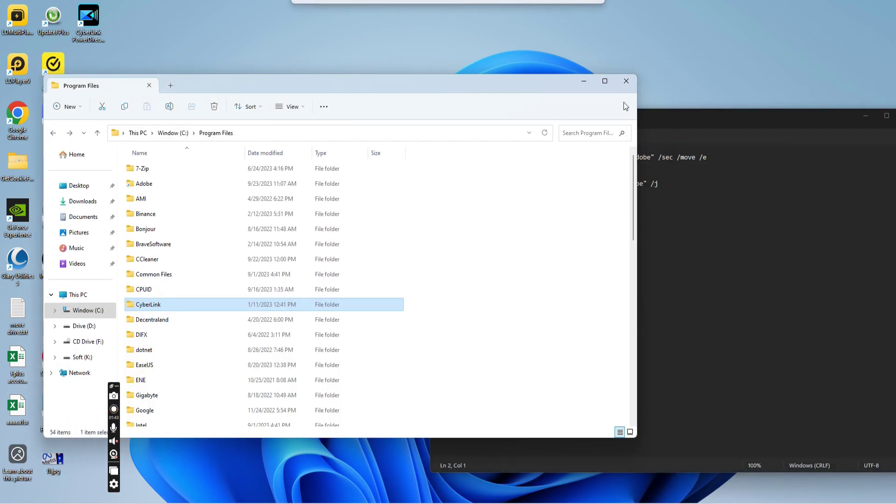
# Review the robocopy and mklink commands in move drive.txt, including the robocopy source and destination paths.
pyautogui.click(700, 121)
pyautogui.moveTo(438, 157); pyautogui.dragTo(719, 157)
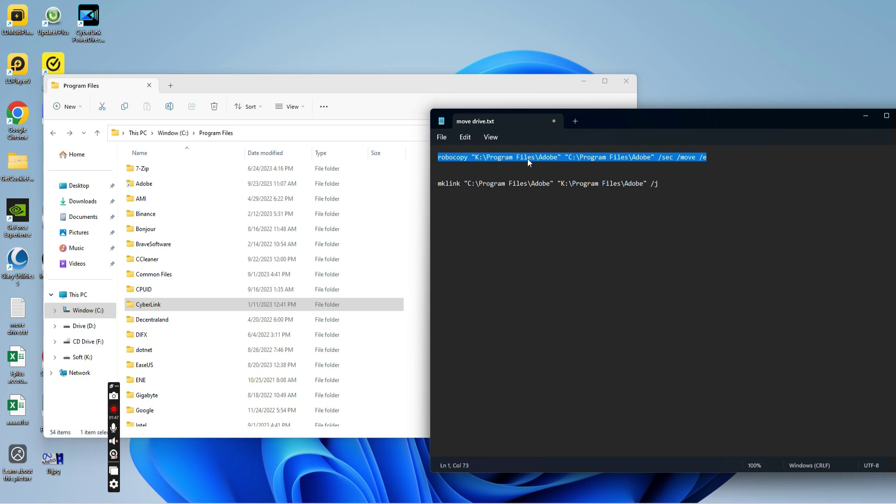
pyautogui.click(483, 164)
pyautogui.moveTo(476, 157); pyautogui.dragTo(556, 159)
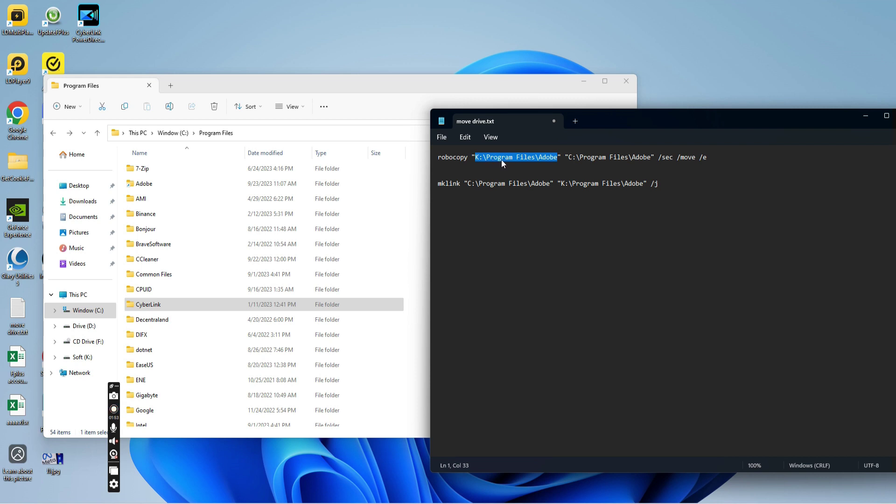
pyautogui.moveTo(568, 159); pyautogui.dragTo(651, 160)
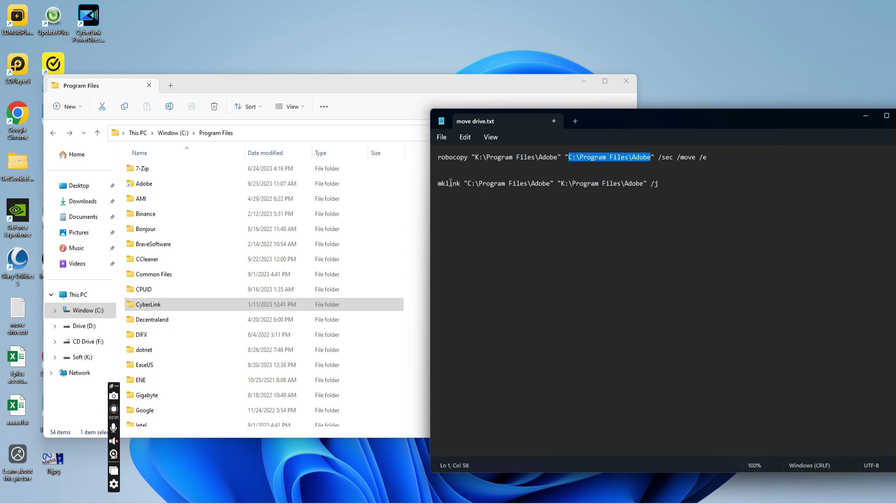
pyautogui.moveTo(441, 185); pyautogui.dragTo(589, 186)
pyautogui.moveTo(669, 185); pyautogui.dragTo(437, 185)
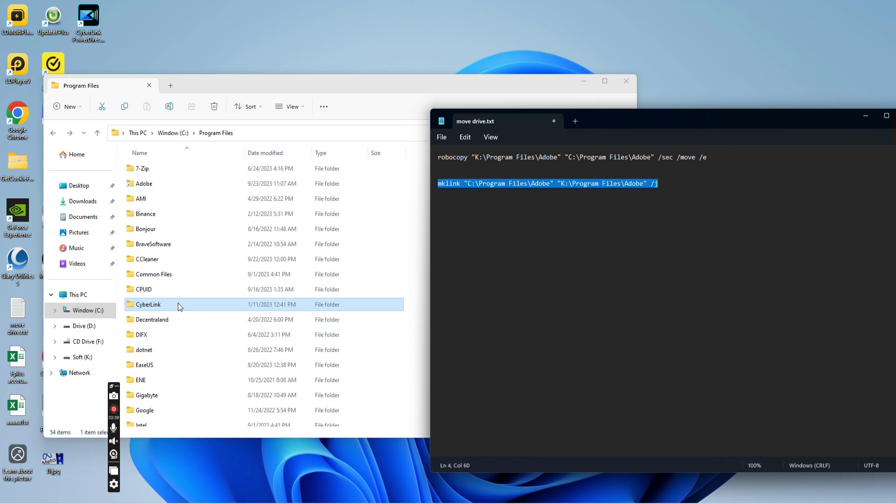
# Copy the CyberLink folder's path and replace the robocopy source path with C:\Program Files\CyberLink.
pyautogui.doubleClick(180, 304)
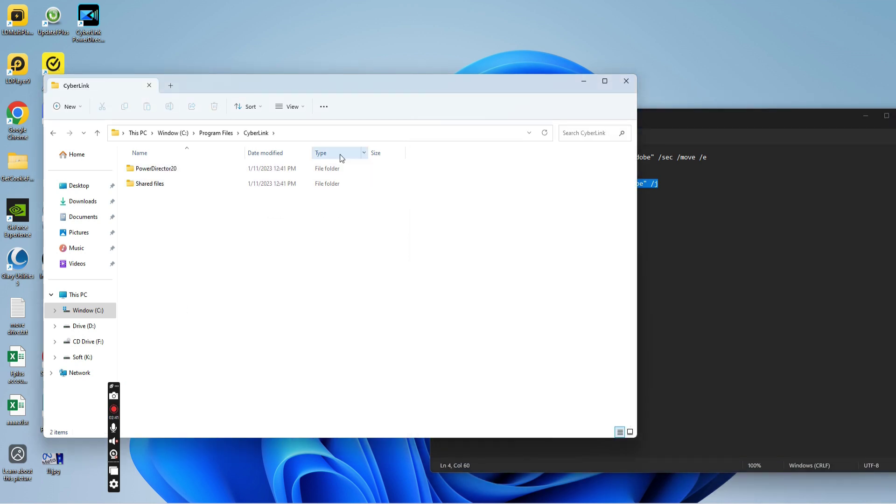
pyautogui.click(288, 133)
pyautogui.moveTo(216, 134); pyautogui.dragTo(115, 135)
pyautogui.hotkey('ctrl', 'c')
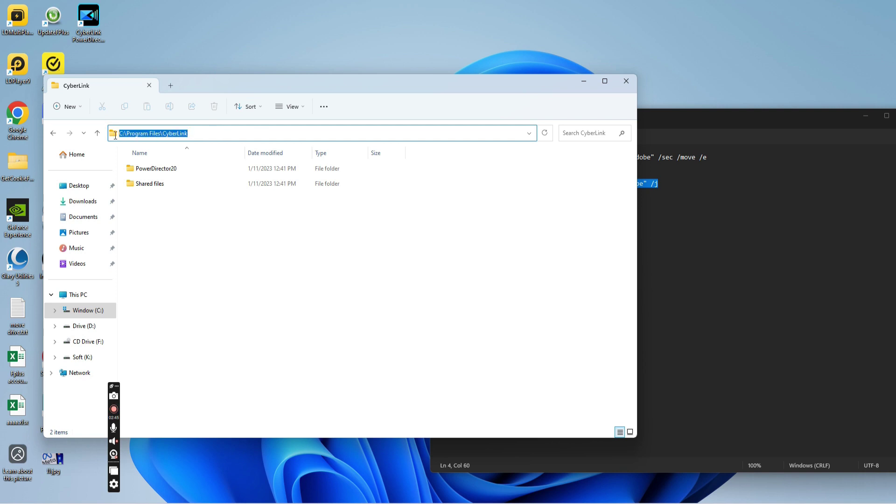
pyautogui.click(684, 115)
pyautogui.moveTo(558, 157); pyautogui.dragTo(480, 160)
pyautogui.hotkey('ctrl', 'v')
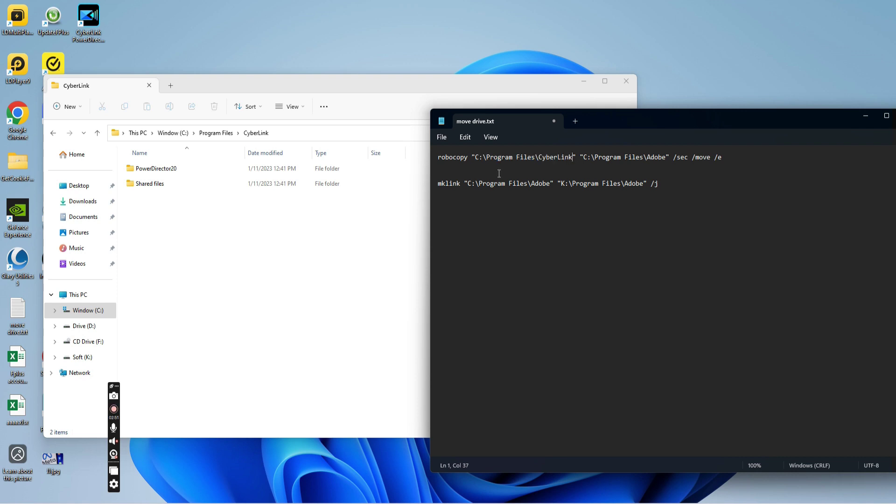
# Replace the robocopy destination path with K:\Program Files\CyberLink, reusing the folder portion of the source path.
pyautogui.click(89, 357)
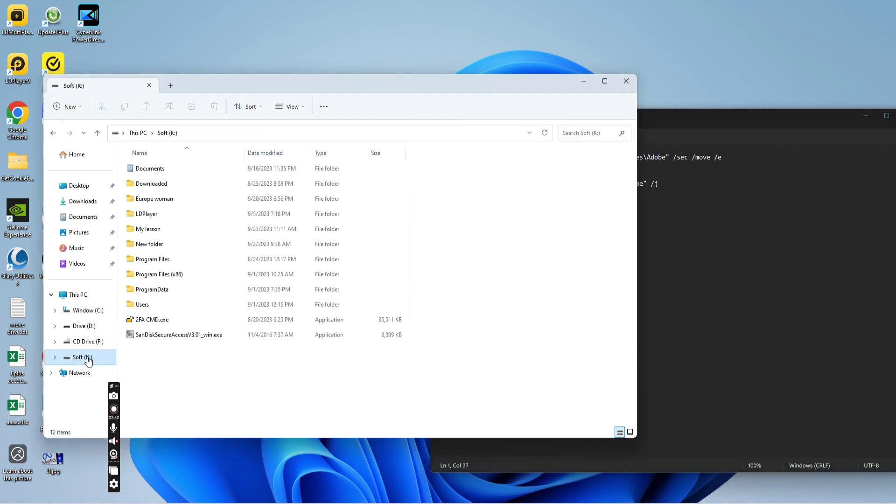
pyautogui.click(196, 132)
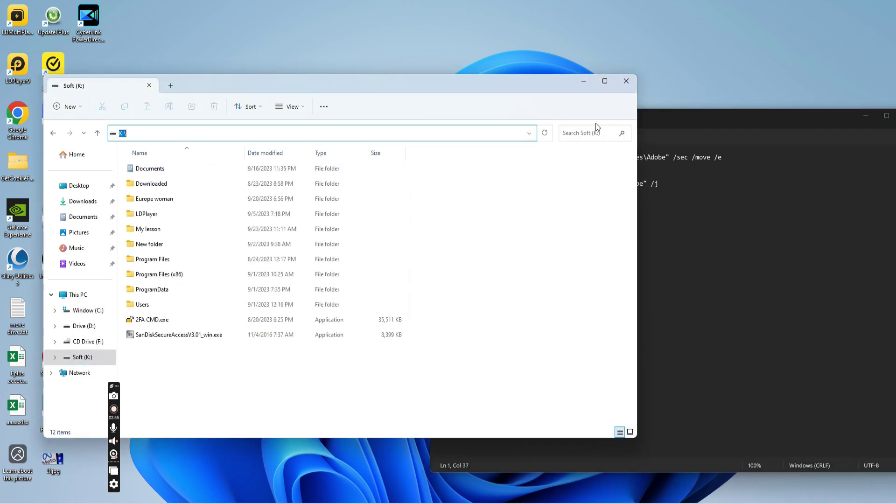
pyautogui.click(655, 115)
pyautogui.moveTo(584, 157); pyautogui.dragTo(669, 158)
pyautogui.write('K:\\')
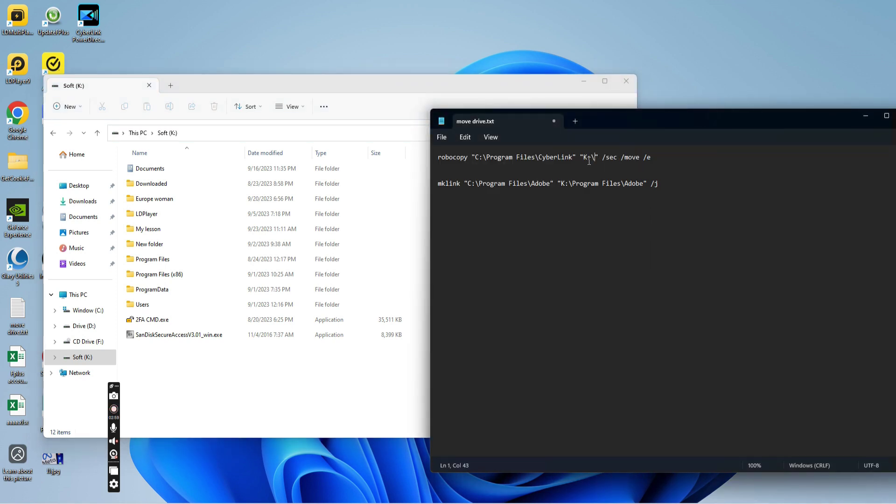
pyautogui.moveTo(573, 158); pyautogui.dragTo(488, 161)
pyautogui.hotkey('ctrl', 'c')
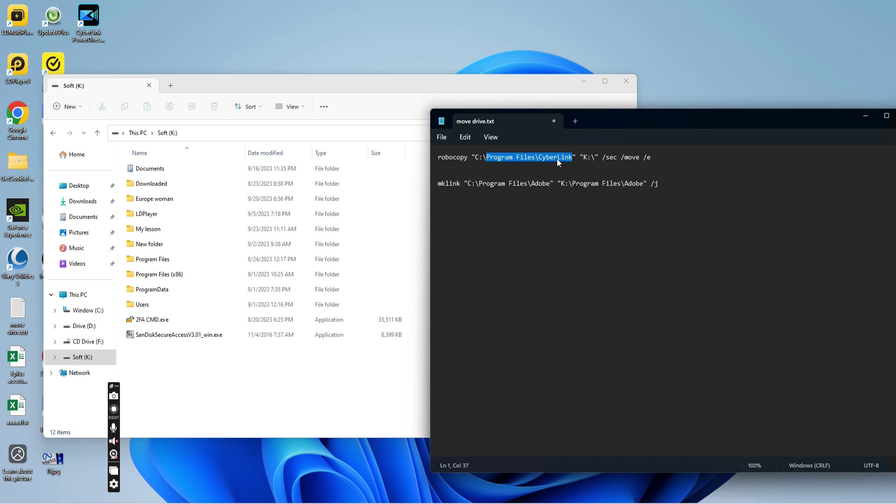
pyautogui.click(595, 157)
pyautogui.hotkey('ctrl', 'v')
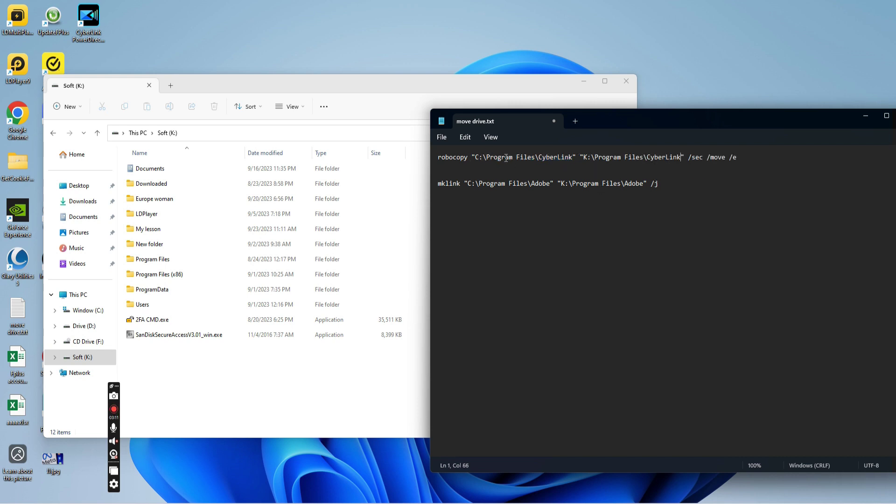
# Check the source folder path and the complete edited robocopy command.
pyautogui.moveTo(486, 158); pyautogui.dragTo(573, 161)
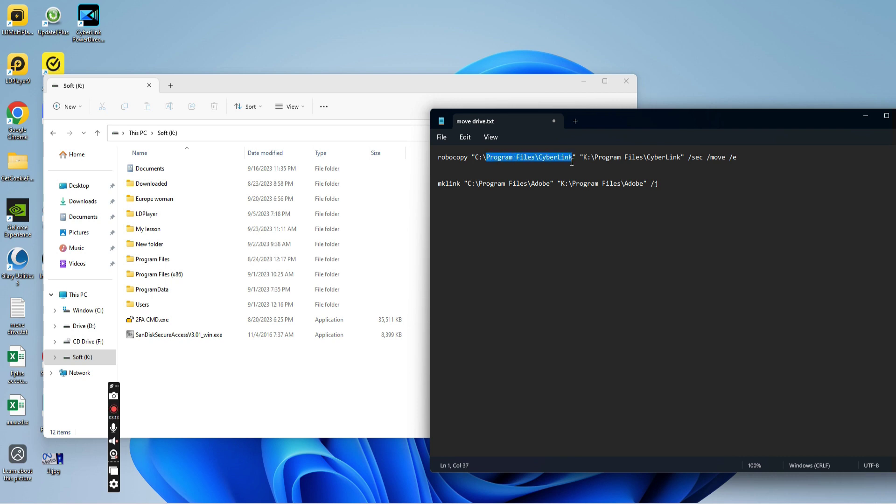
pyautogui.press('Down')
pyautogui.moveTo(742, 157); pyautogui.dragTo(434, 157)
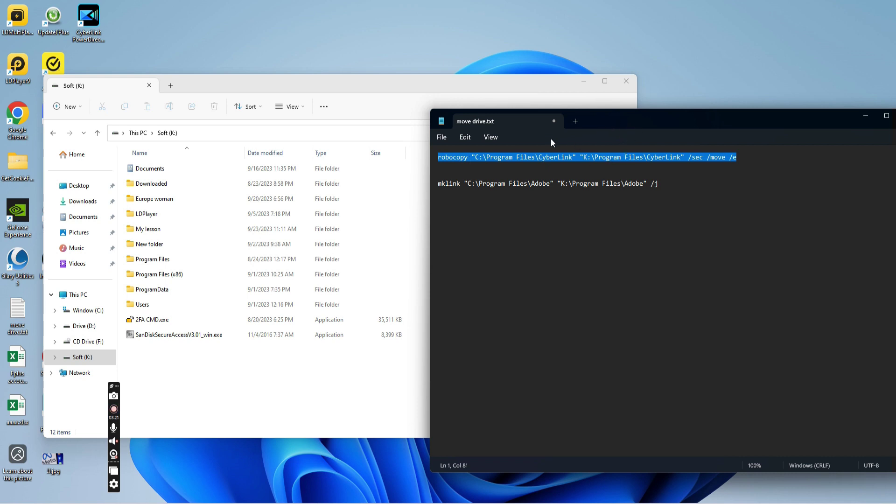
# Update the mklink paths to C:\Program Files\CyberLink for the link and K:\Program Files\CyberLink for the target.
pyautogui.moveTo(571, 157); pyautogui.dragTo(475, 157)
pyautogui.hotkey('ctrl', 'c')
pyautogui.moveTo(469, 187); pyautogui.dragTo(550, 186)
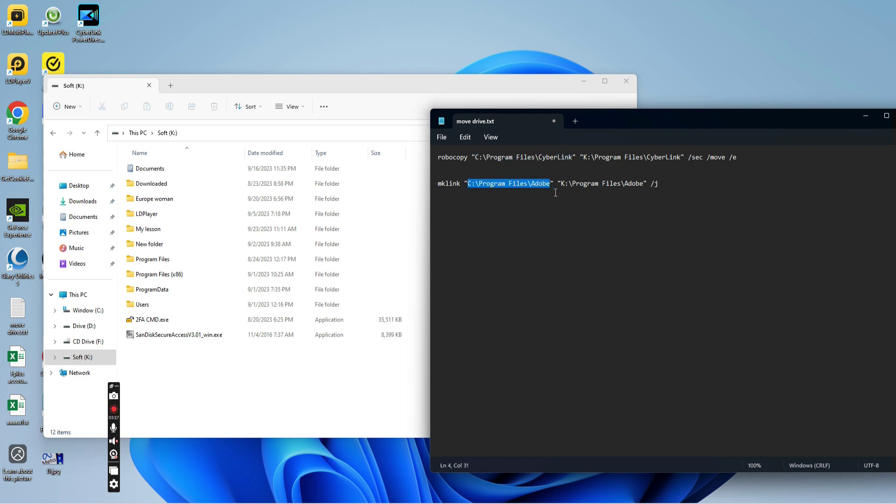
pyautogui.hotkey('ctrl', 'v')
pyautogui.moveTo(583, 157); pyautogui.dragTo(682, 158)
pyautogui.hotkey('ctrl', 'c')
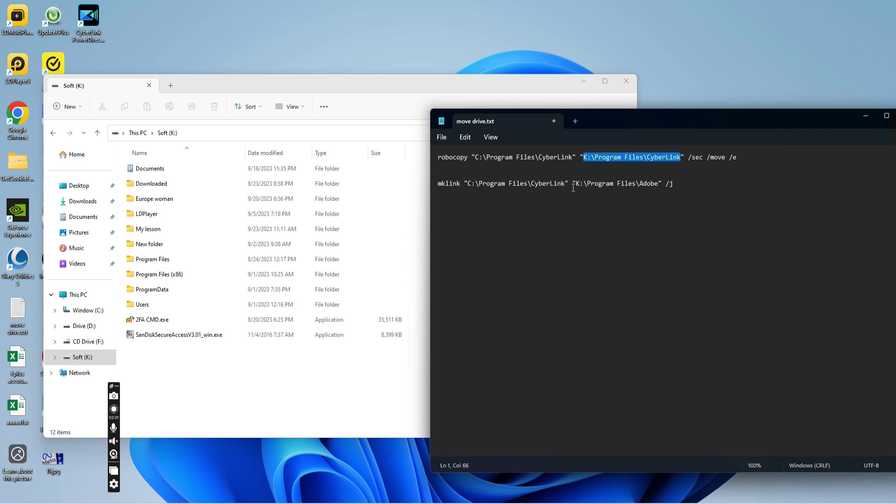
pyautogui.moveTo(577, 186); pyautogui.dragTo(659, 186)
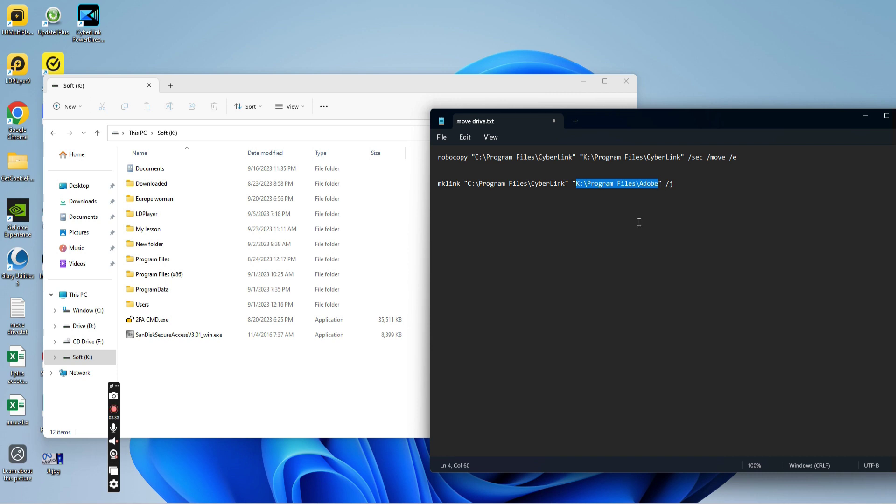
pyautogui.hotkey('ctrl', 'v')
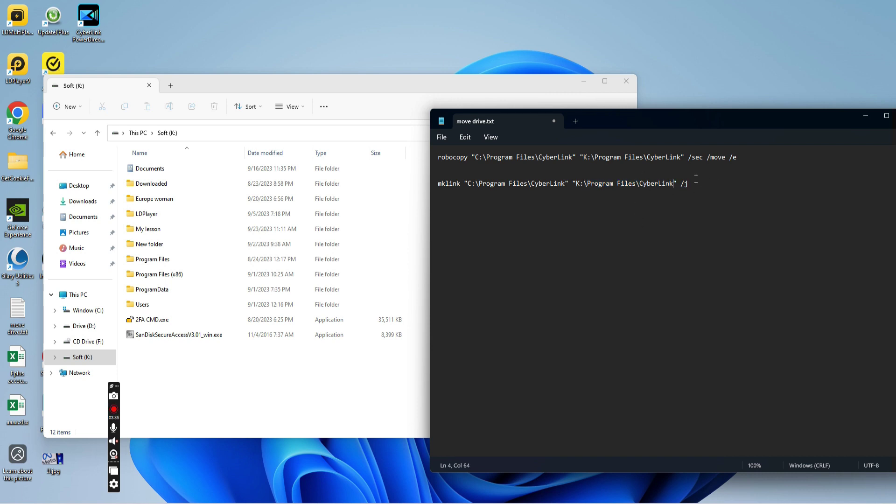
# Copy the complete robocopy line from move drive.txt and run it in a Command Prompt started as administrator.
pyautogui.moveTo(785, 161); pyautogui.dragTo(437, 158)
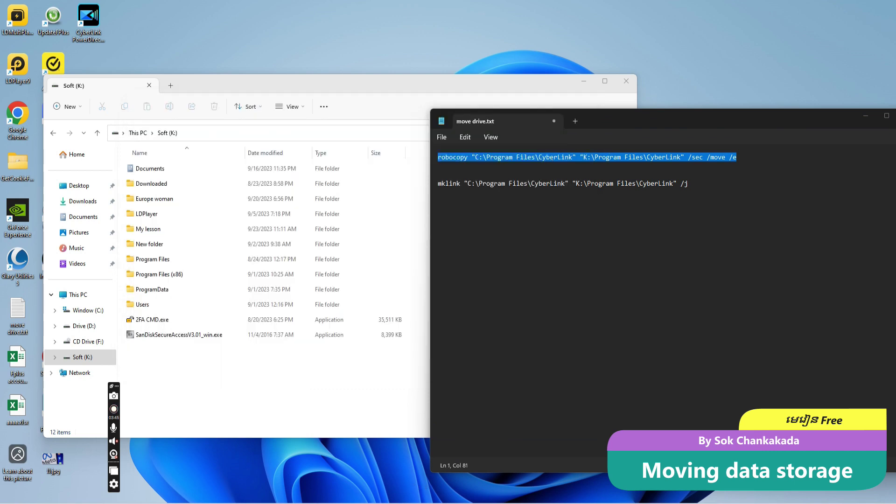
pyautogui.press('super+s')
pyautogui.write('cmd')
pyautogui.rightClick(274, 217)
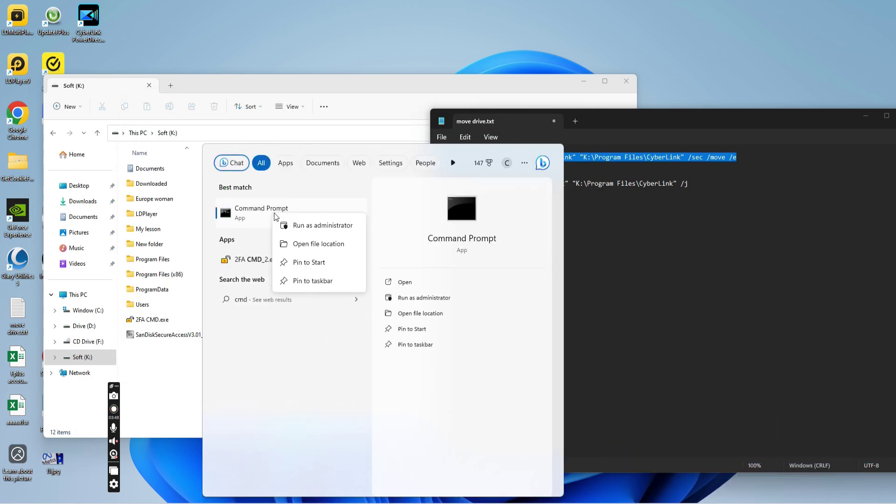
pyautogui.click(307, 225)
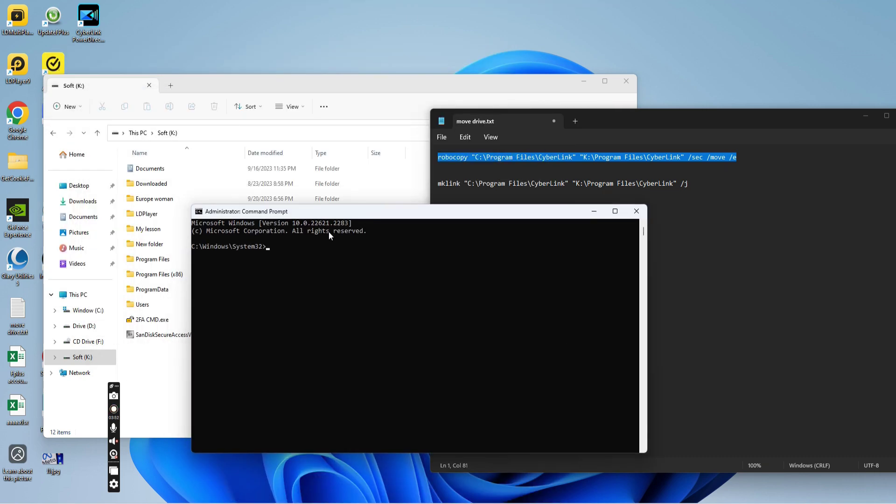
pyautogui.rightClick(340, 255)
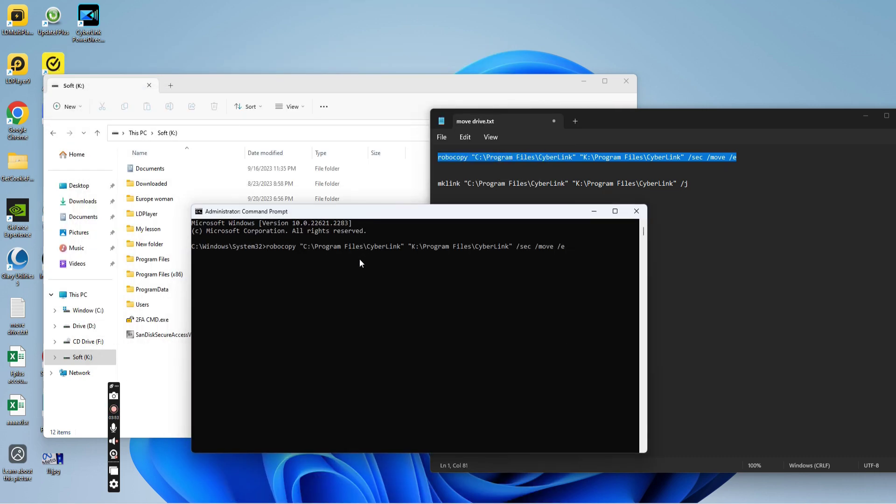
pyautogui.press('Return')
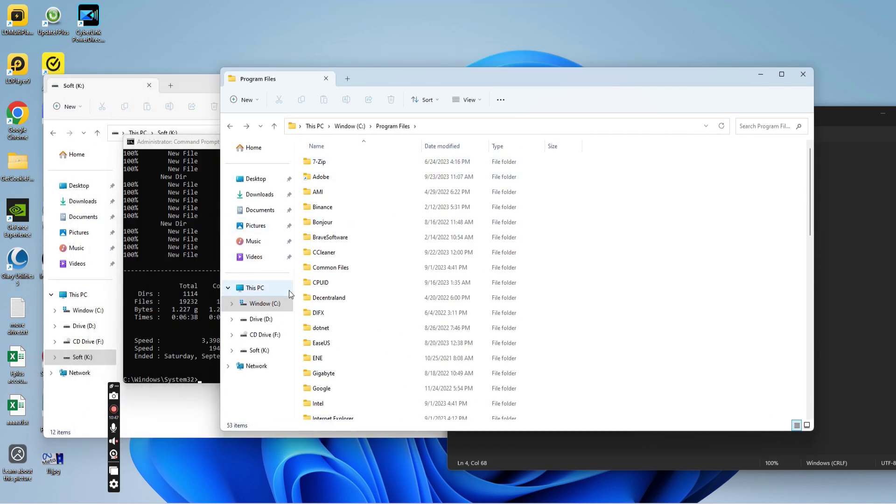
# Check C:\Program Files for the CyberLink folder and open Program Files on drive K: to find the moved copy.
pyautogui.click(392, 126)
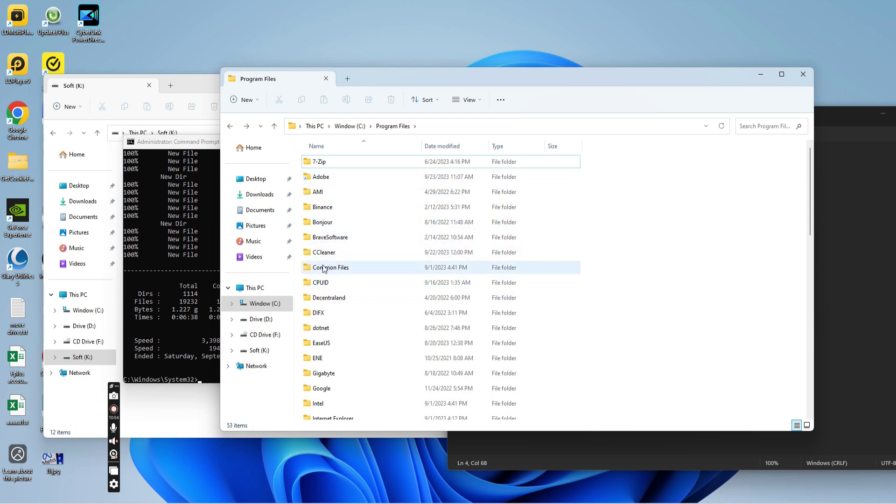
pyautogui.click(260, 350)
pyautogui.click(336, 256)
pyautogui.doubleClick(336, 259)
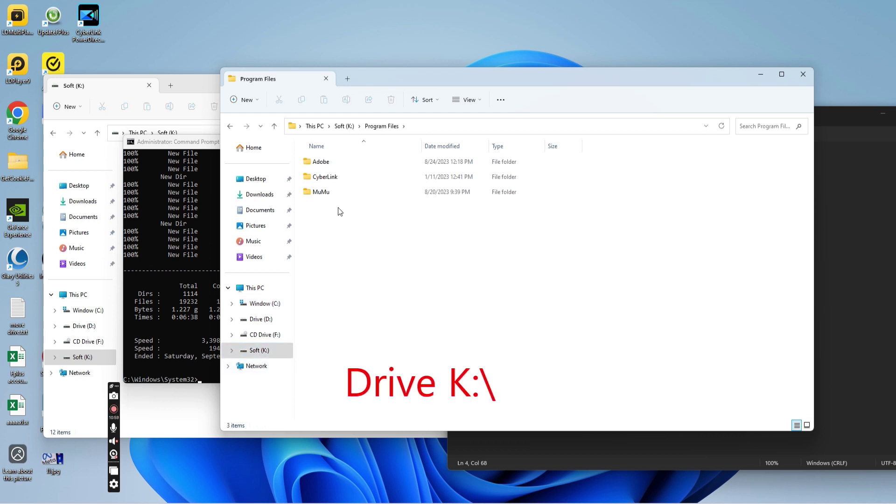
# Check the size and size on disk of K:\Program Files\CyberLink in its properties, then close them.
pyautogui.rightClick(329, 175)
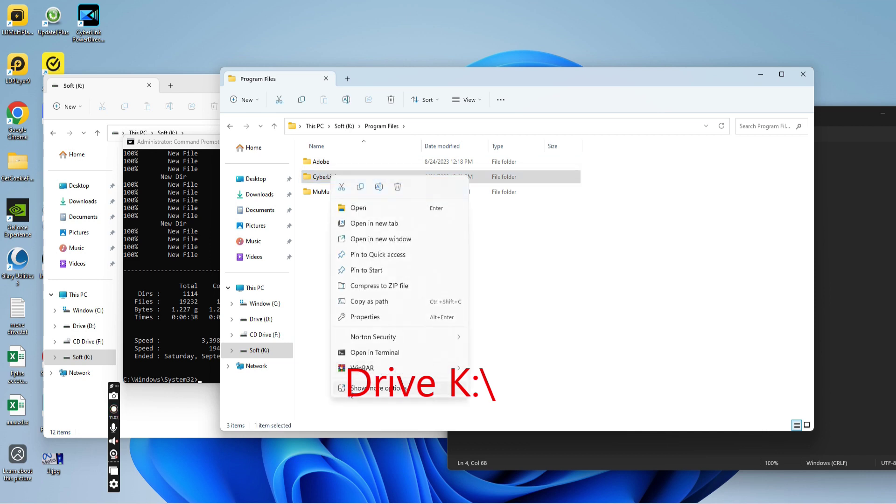
pyautogui.click(349, 390)
pyautogui.click(437, 380)
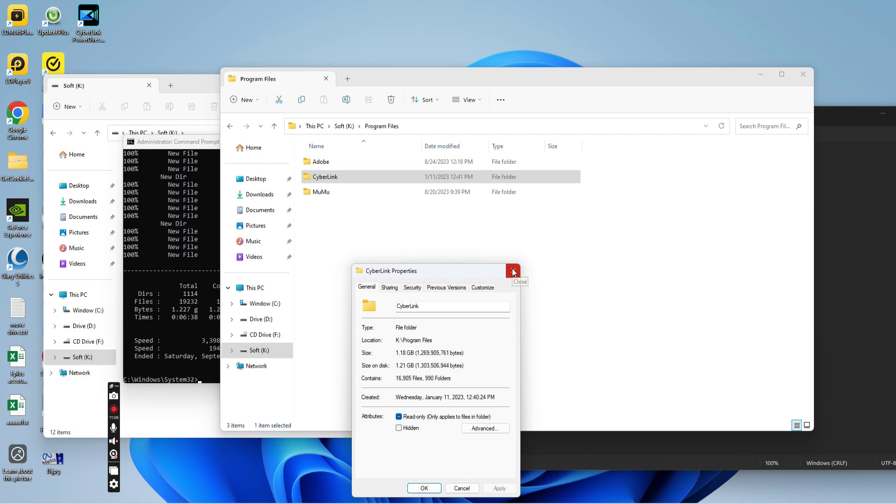
pyautogui.click(475, 369)
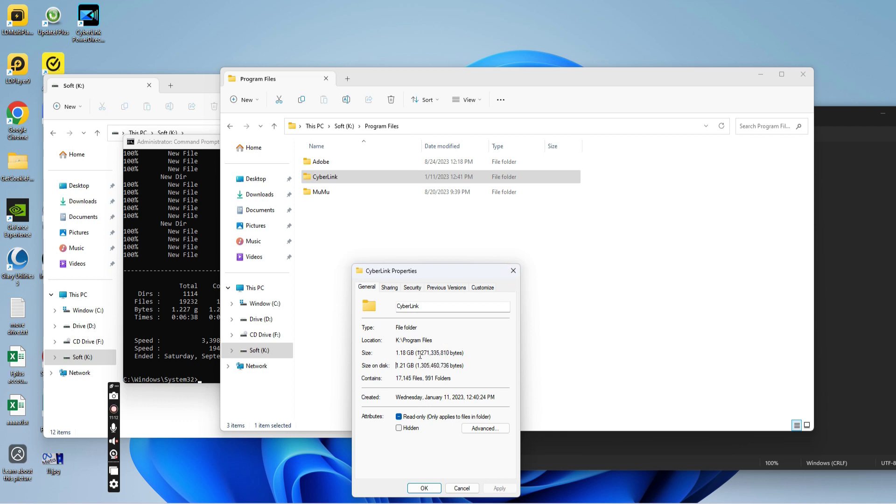
pyautogui.moveTo(467, 366); pyautogui.dragTo(394, 366)
pyautogui.click(514, 271)
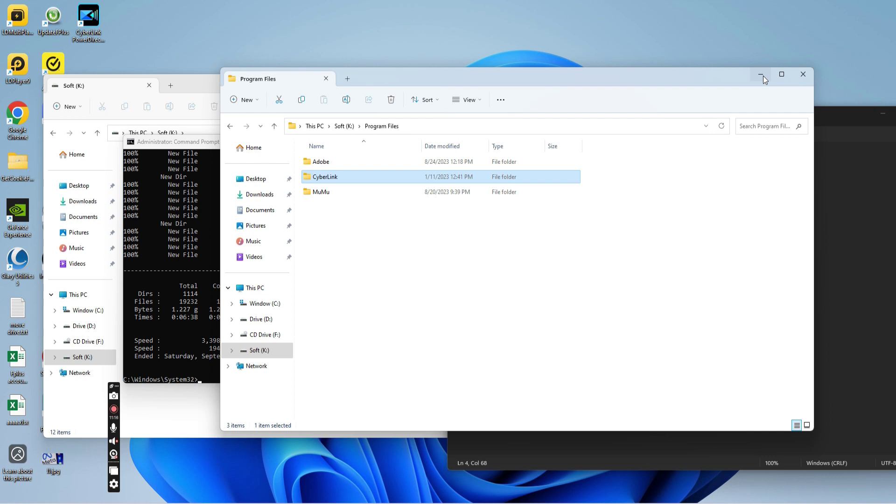
# Copy the mklink line from move drive.txt and run it in the administrator Command Prompt to create the CyberLink junction.
pyautogui.click(761, 76)
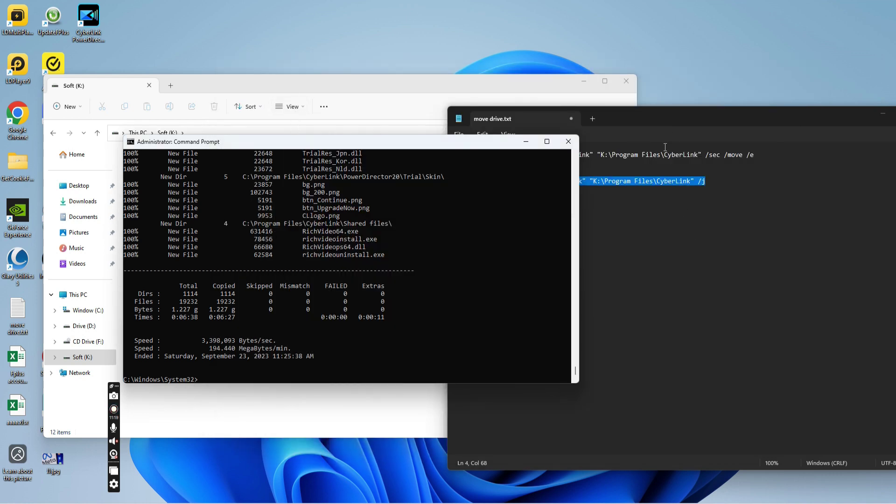
pyautogui.click(659, 122)
pyautogui.rightClick(636, 183)
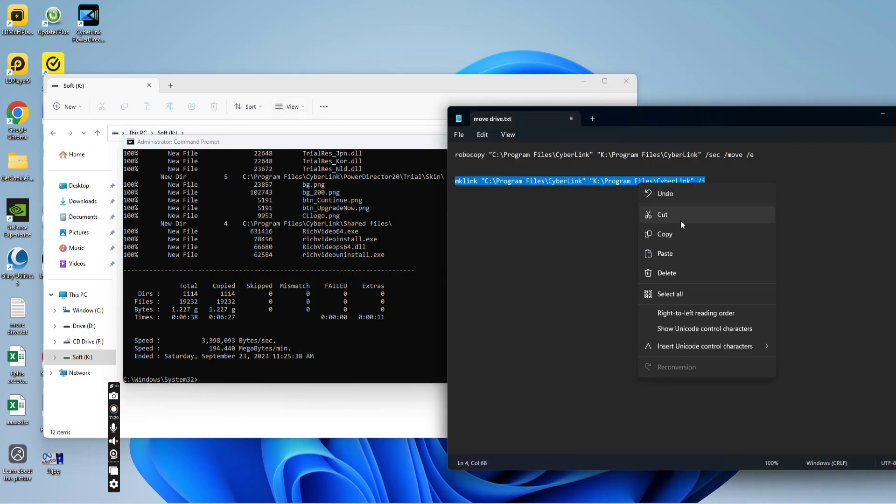
pyautogui.click(676, 235)
pyautogui.click(268, 143)
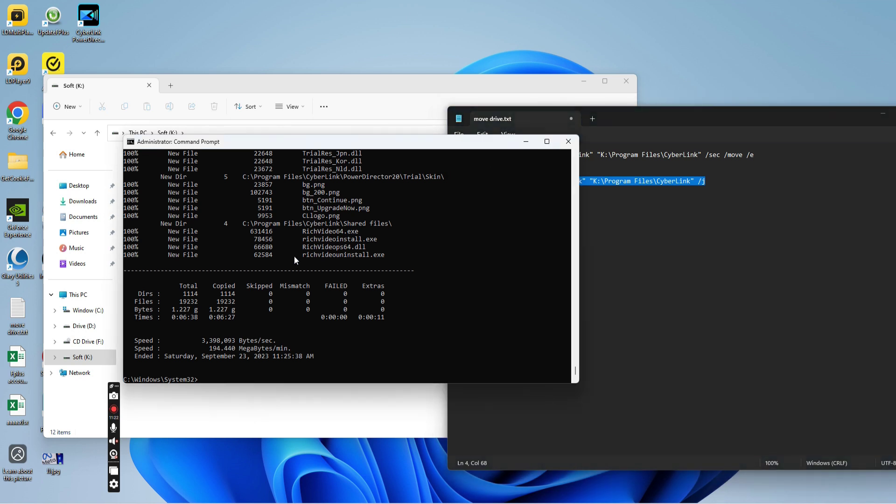
pyautogui.rightClick(251, 378)
pyautogui.press('Return')
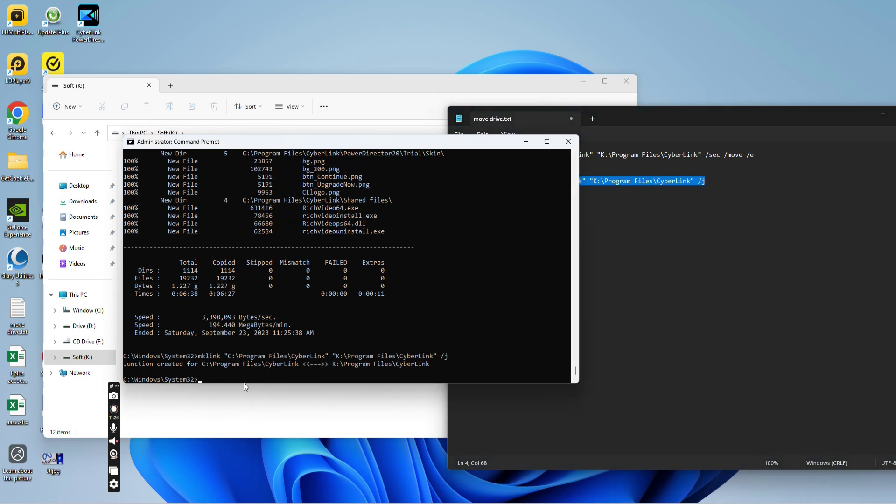
# Open the CyberLink link in C:\Program Files, check its contents and full path, and return to Program Files.
pyautogui.click(194, 85)
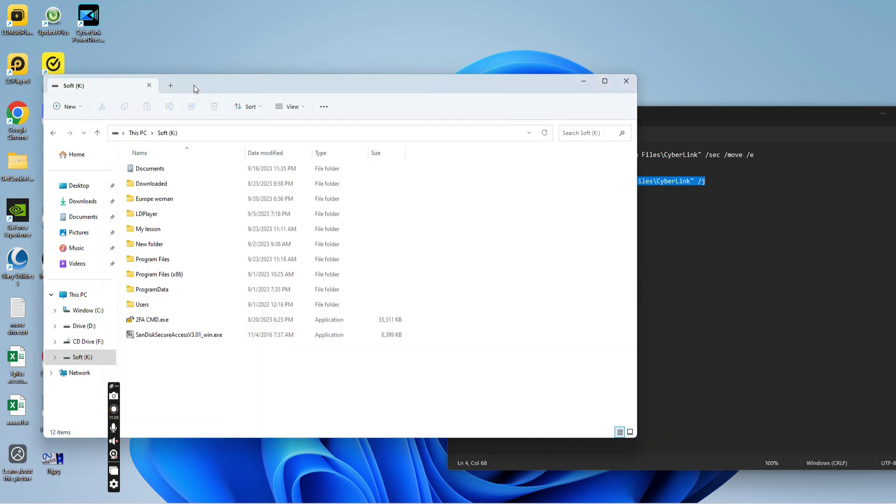
pyautogui.click(93, 313)
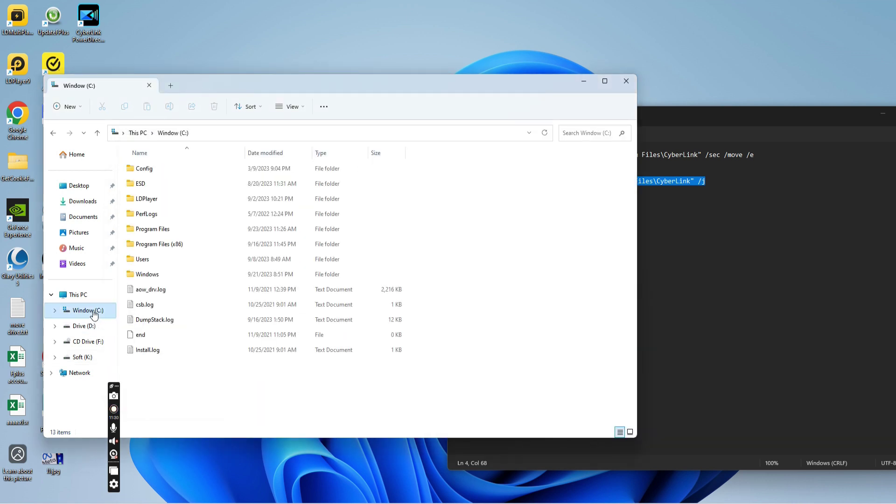
pyautogui.doubleClick(169, 229)
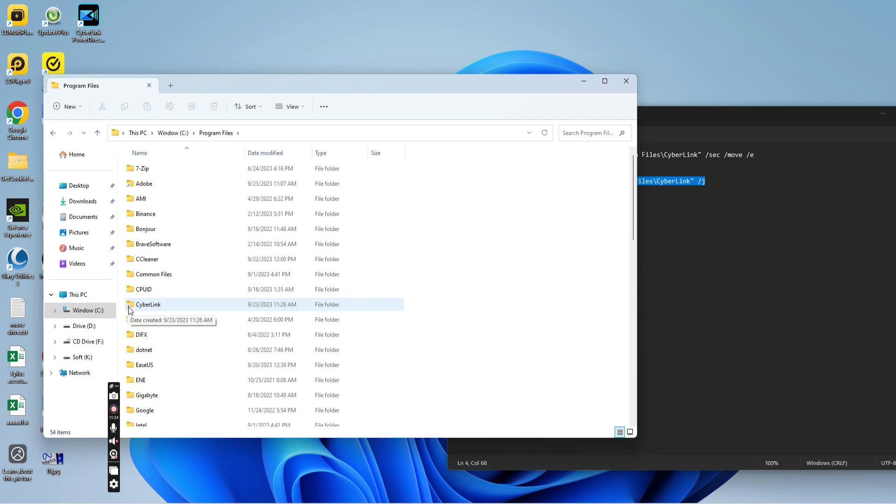
pyautogui.doubleClick(158, 307)
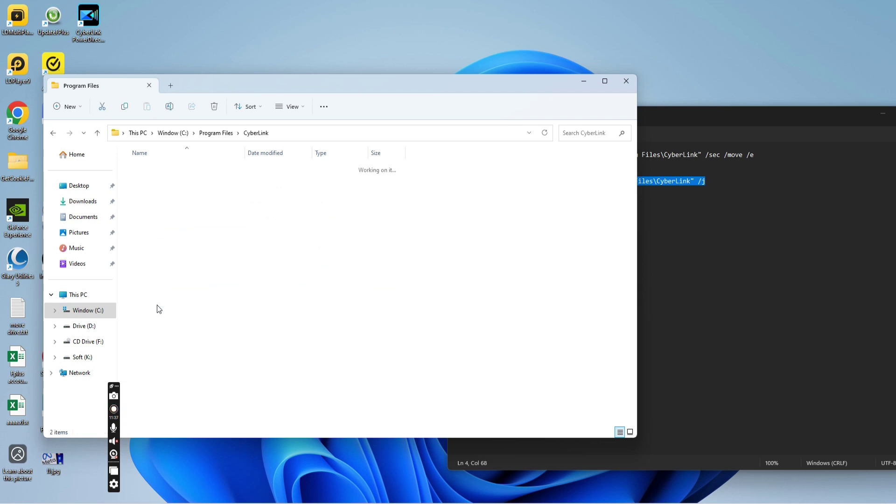
pyautogui.click(302, 128)
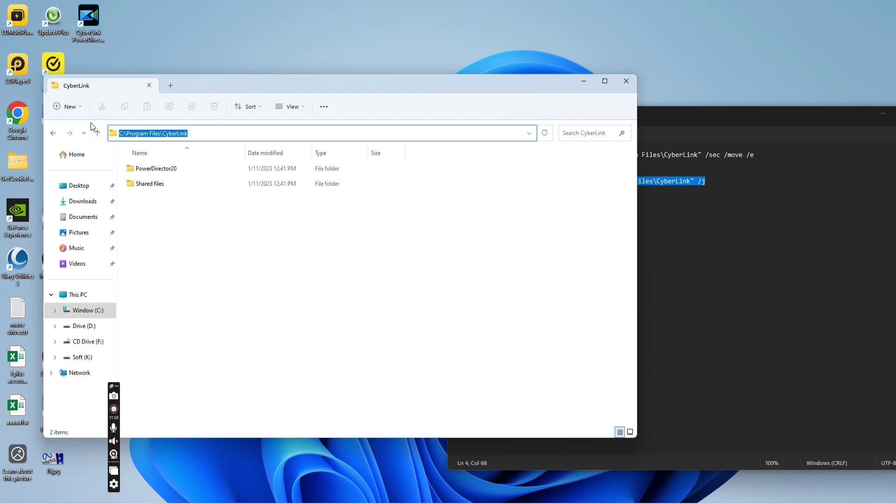
pyautogui.click(53, 133)
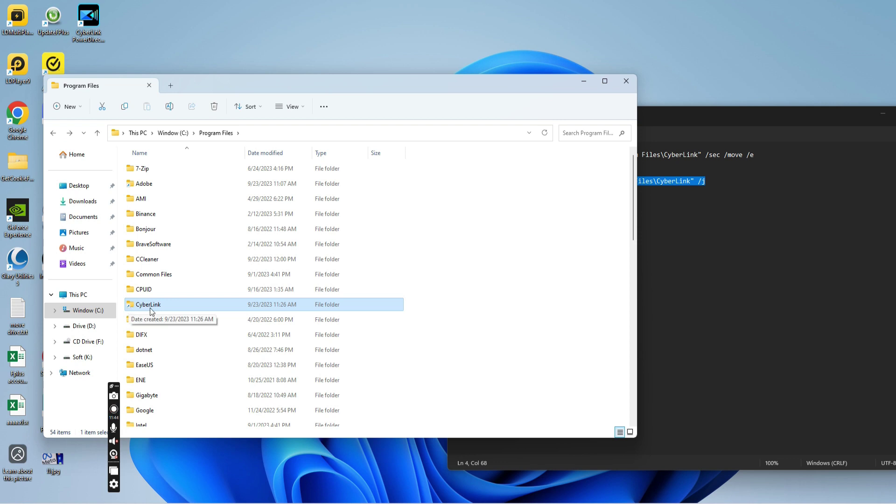
# View the properties of the linked CyberLink folder in C:\Program Files and close them.
pyautogui.rightClick(150, 307)
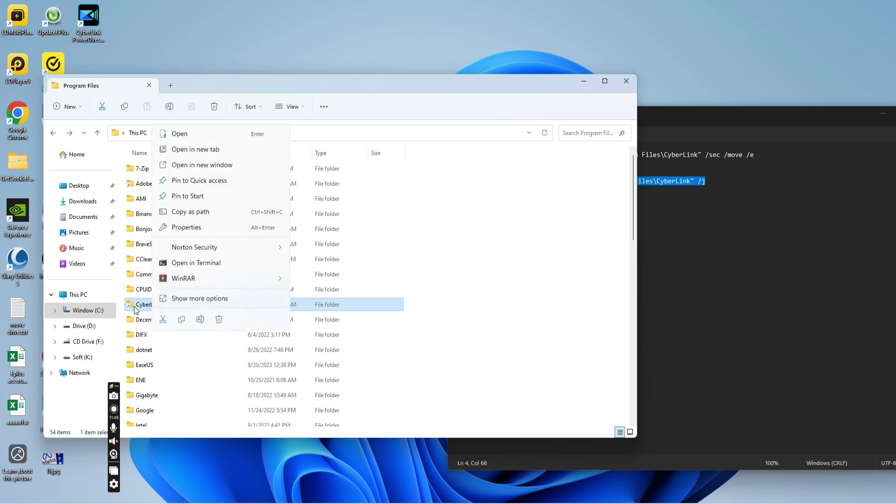
pyautogui.click(131, 306)
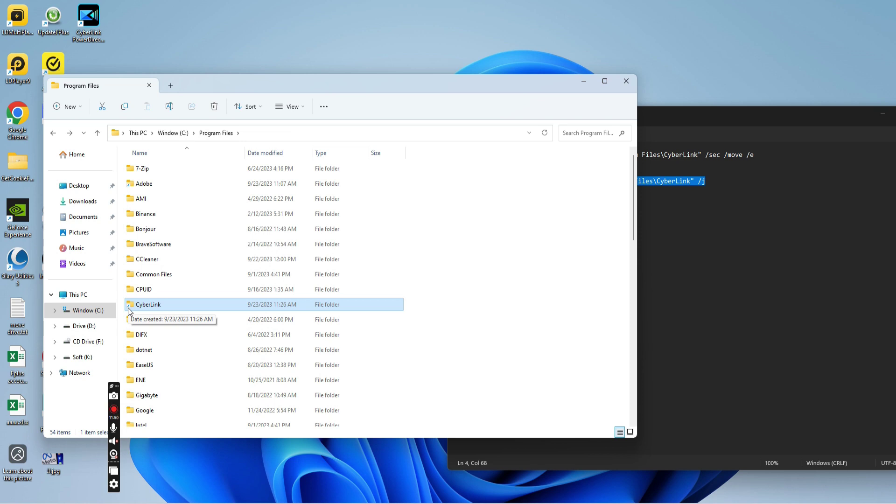
pyautogui.rightClick(157, 308)
pyautogui.click(219, 297)
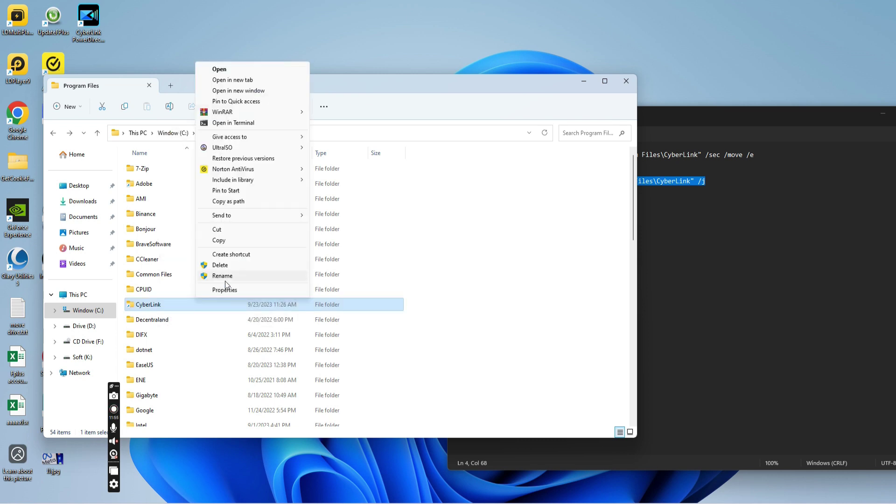
pyautogui.click(226, 289)
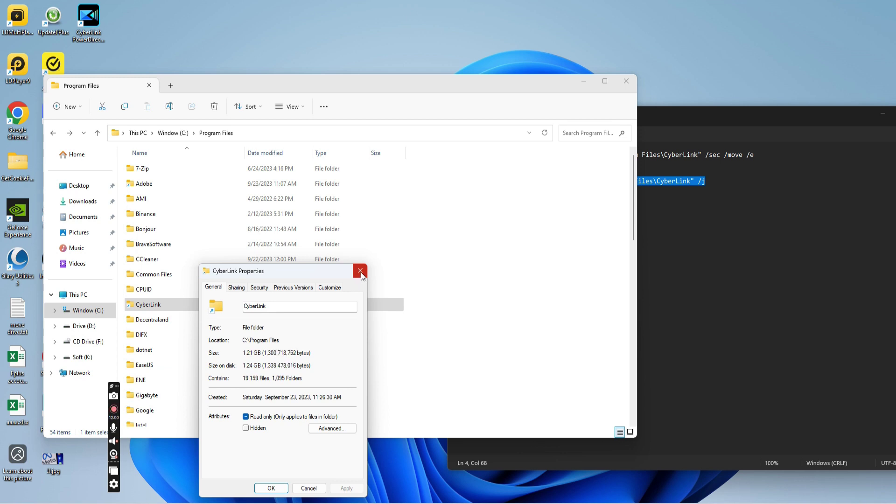
pyautogui.click(360, 271)
# View the properties of the CyberLink folder in K:\Program Files for comparison and close them.
pyautogui.click(83, 357)
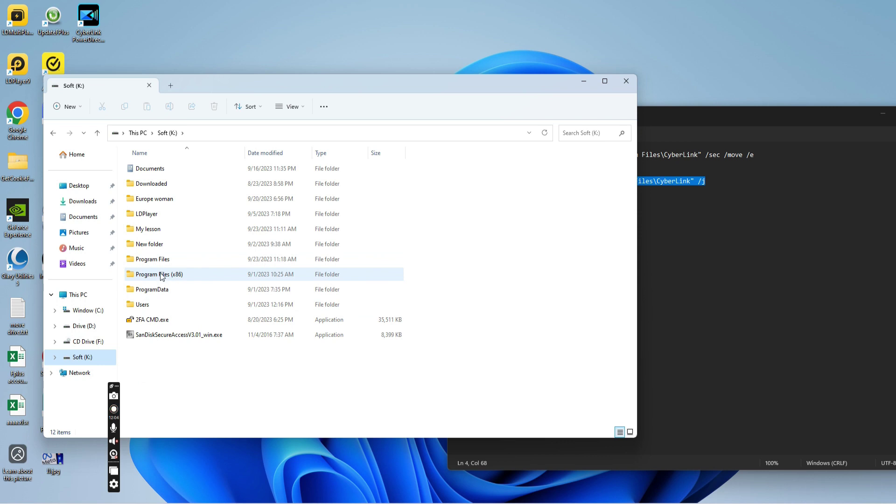
pyautogui.doubleClick(163, 259)
pyautogui.click(168, 187)
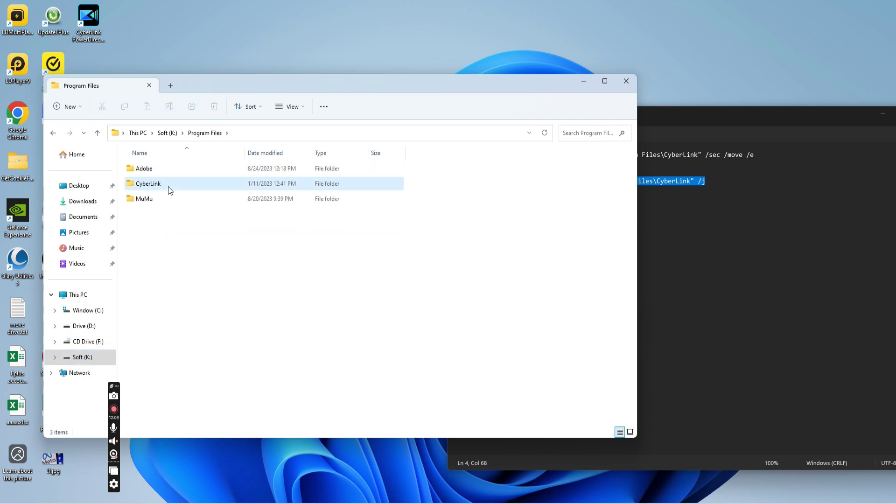
pyautogui.rightClick(167, 184)
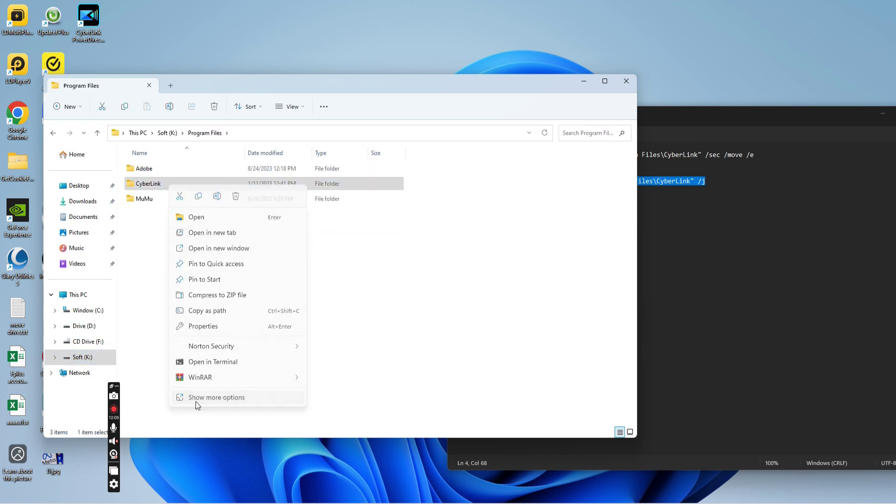
pyautogui.click(195, 400)
pyautogui.click(225, 394)
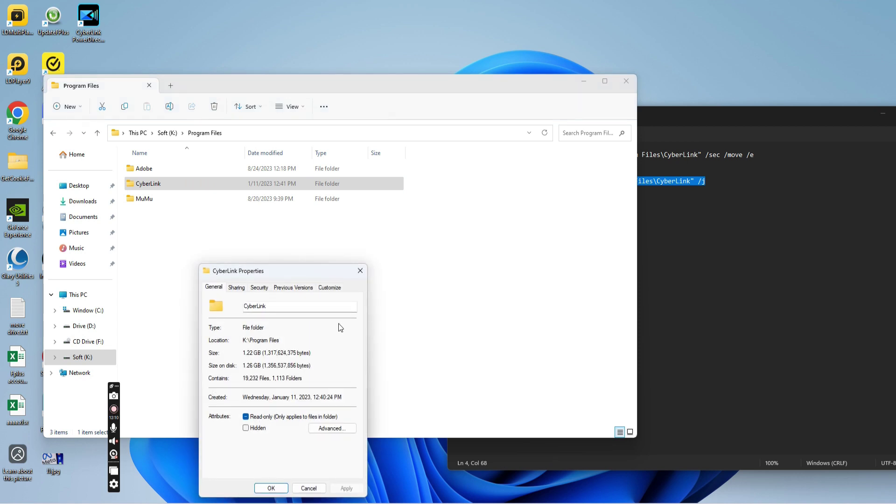
pyautogui.click(361, 271)
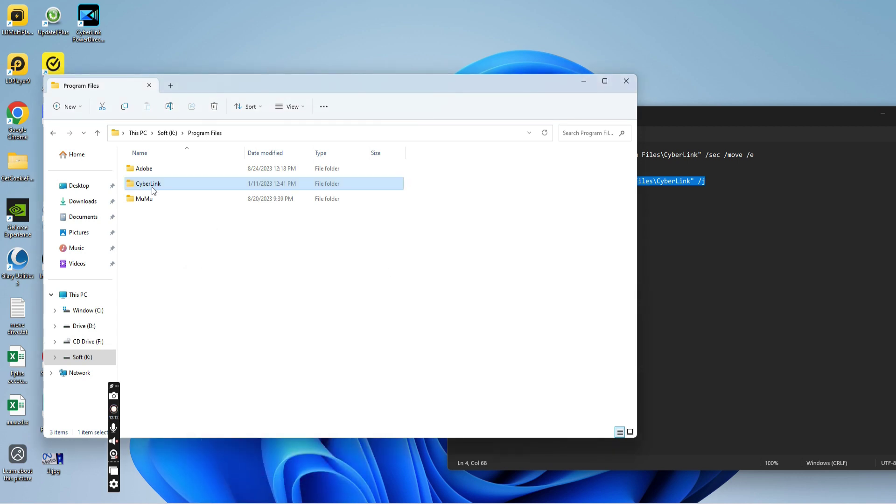
# Minimize File Explorer, launch CyberLink PowerDirector from the desktop to test the moved program, and reposition its start window.
pyautogui.click(583, 84)
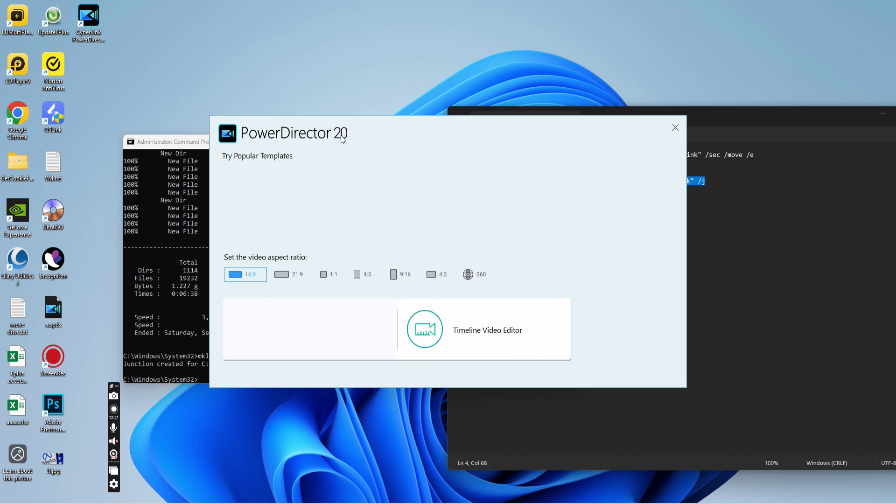
pyautogui.moveTo(379, 128); pyautogui.dragTo(382, 82)
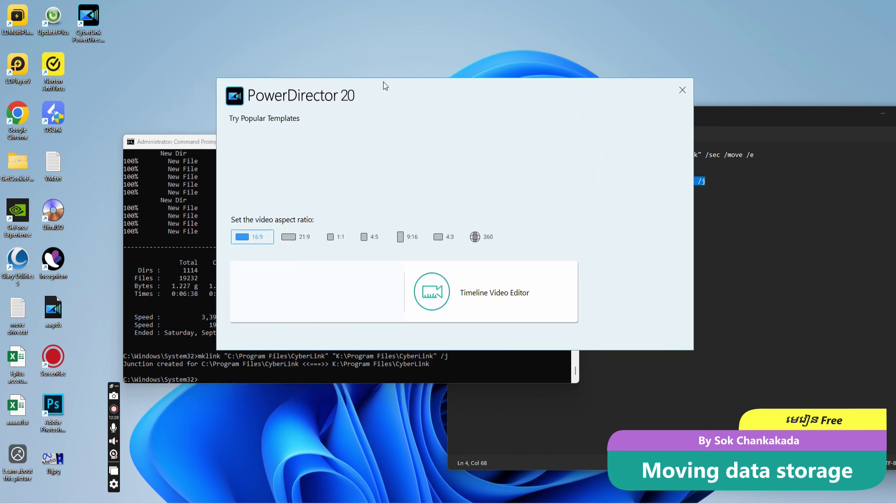
pyautogui.moveTo(383, 82)
pyautogui.mouseDown()
pyautogui.moveTo(357, 85)
pyautogui.moveTo(380, 96)
pyautogui.moveTo(351, 97)
pyautogui.moveTo(433, 91)
pyautogui.moveTo(342, 90)
pyautogui.moveTo(393, 91)
pyautogui.moveTo(386, 82)
pyautogui.mouseUp()
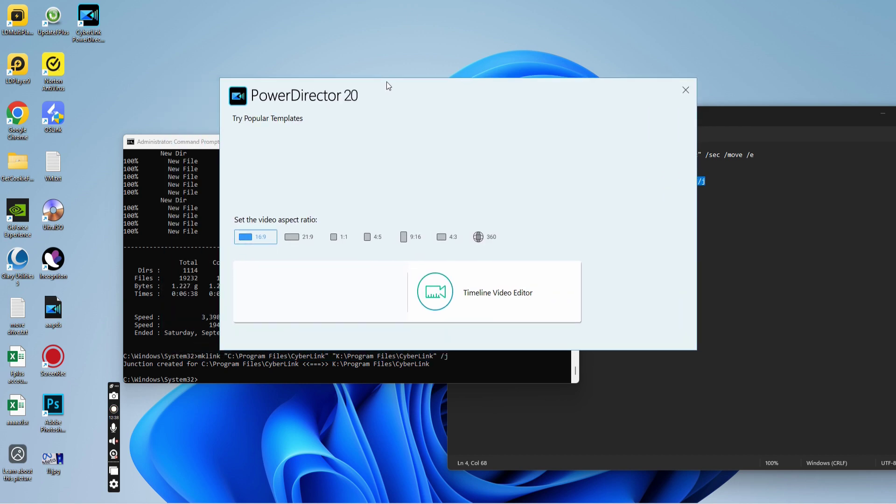
pyautogui.moveTo(386, 82); pyautogui.dragTo(358, 63)
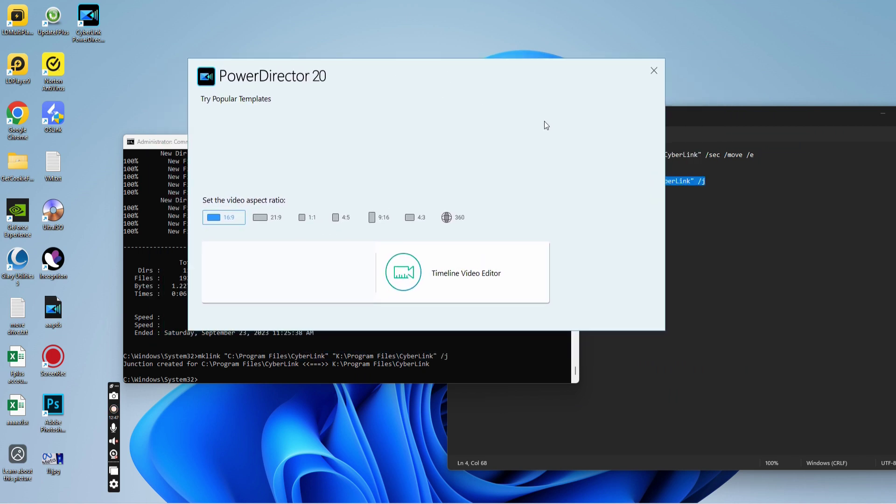
pyautogui.moveTo(429, 77); pyautogui.dragTo(449, 96)
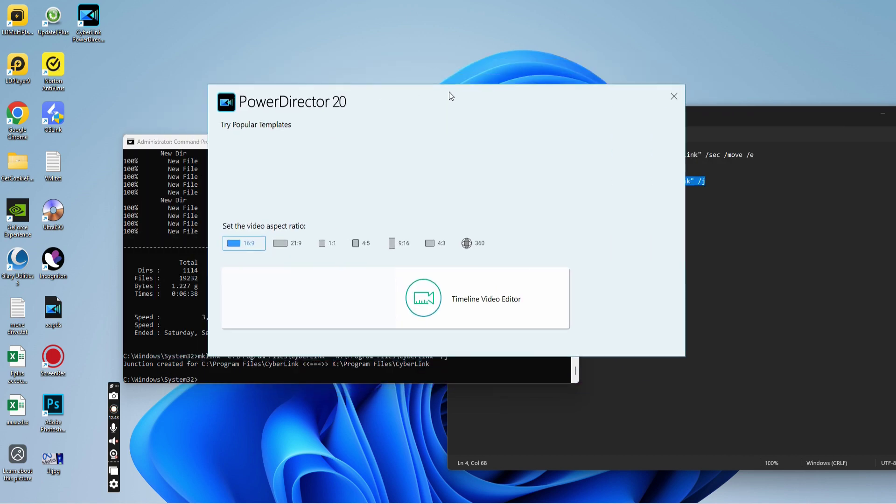